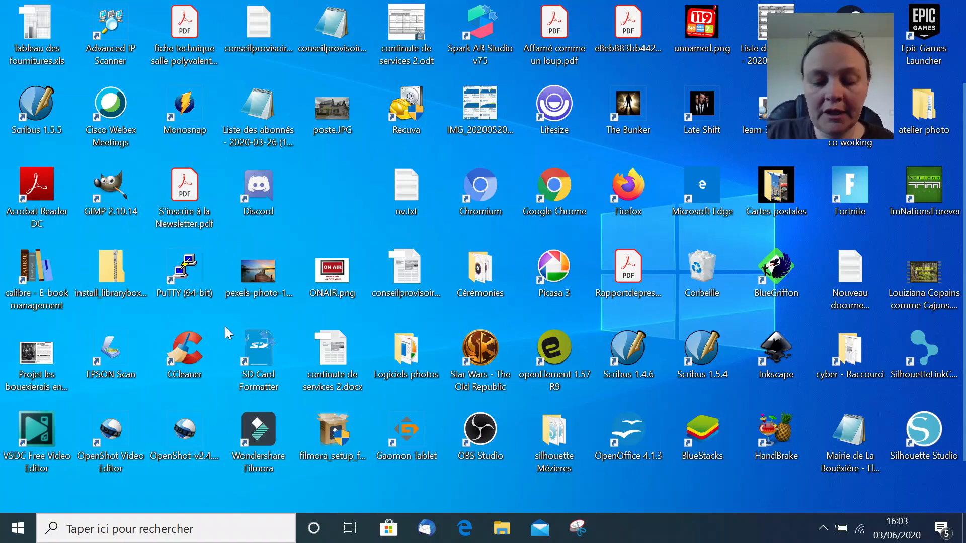
# Open Google Chrome from the desktop and narrow its window so the whole browser stays clear of the webcam overlay.
pyautogui.moveTo(147, 317); pyautogui.dragTo(222, 400)
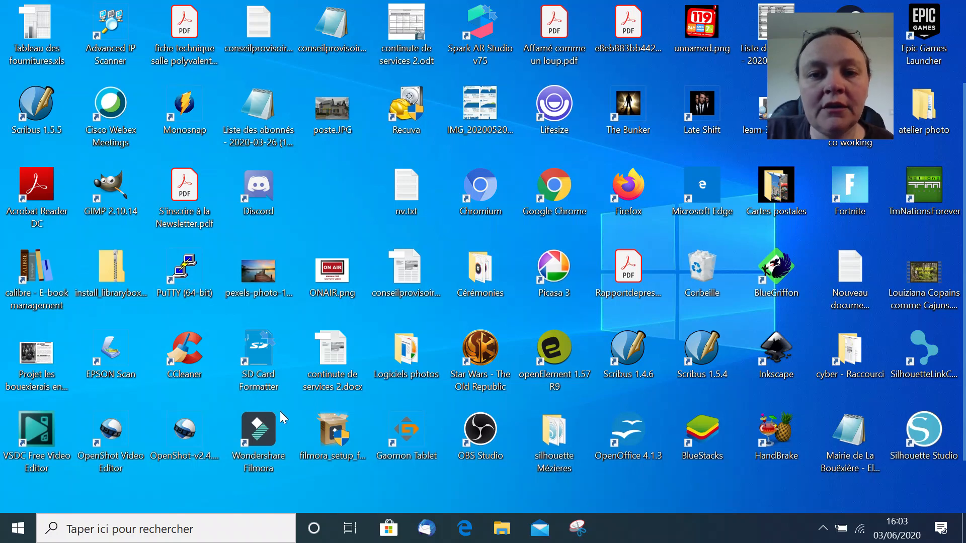
pyautogui.doubleClick(555, 195)
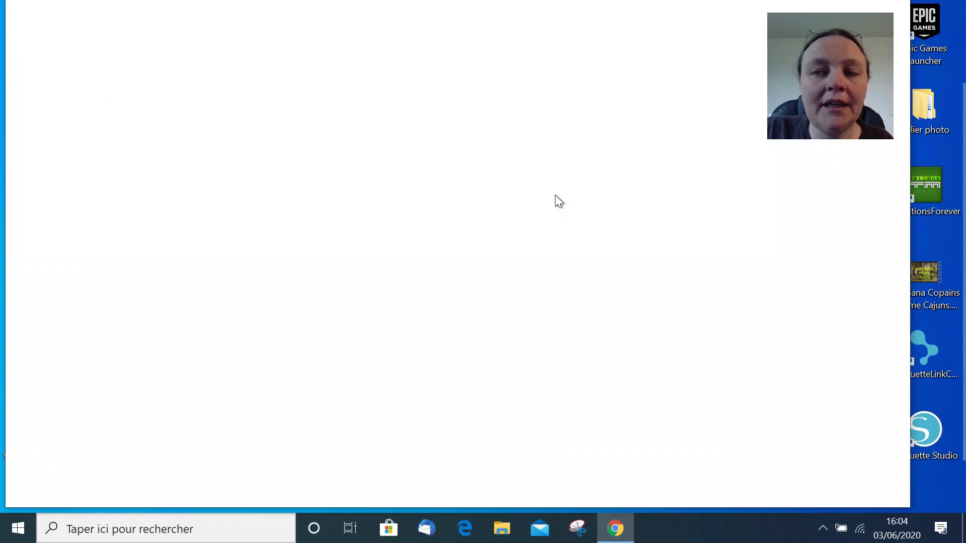
pyautogui.moveTo(908, 227)
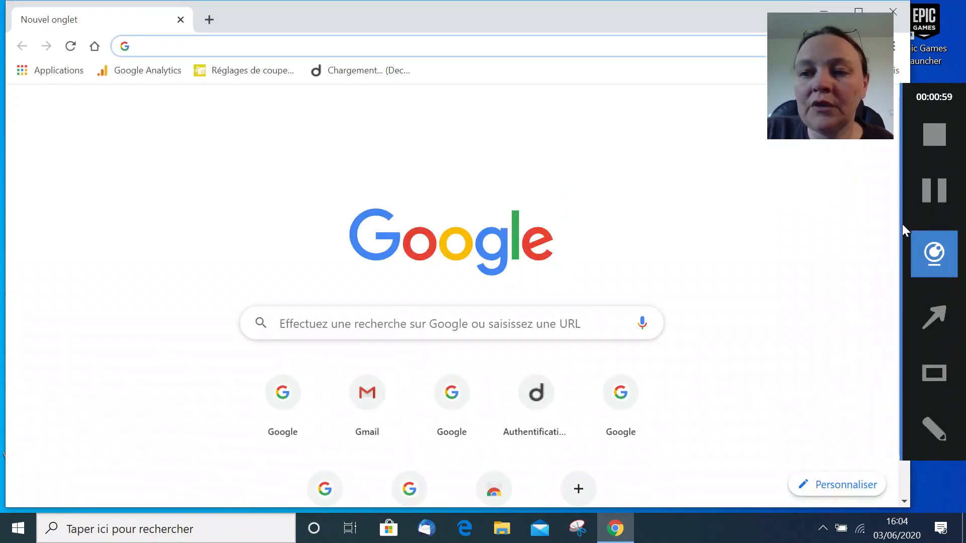
pyautogui.moveTo(912, 61); pyautogui.dragTo(758, 61)
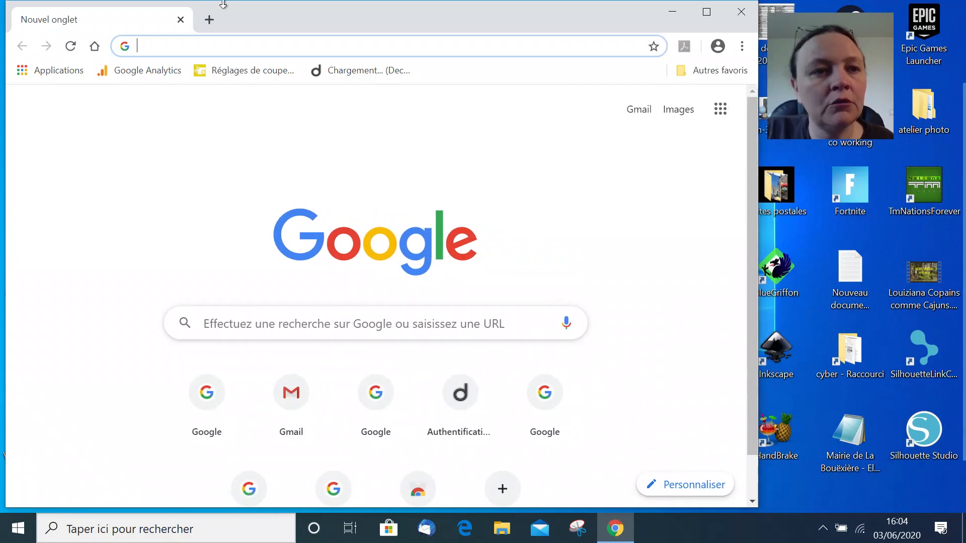
# Search Google for "ccleaner".
pyautogui.click(145, 43)
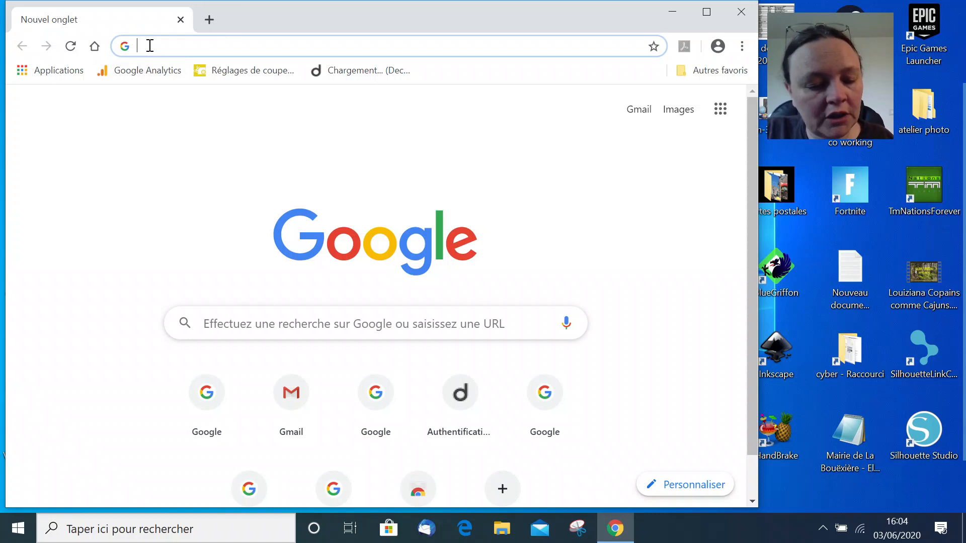
pyautogui.write('c')
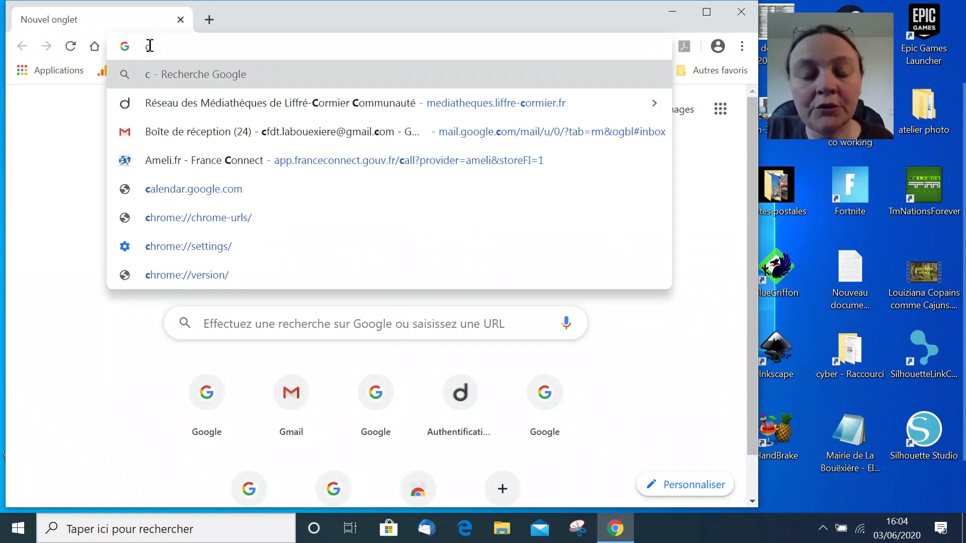
pyautogui.write('cleab')
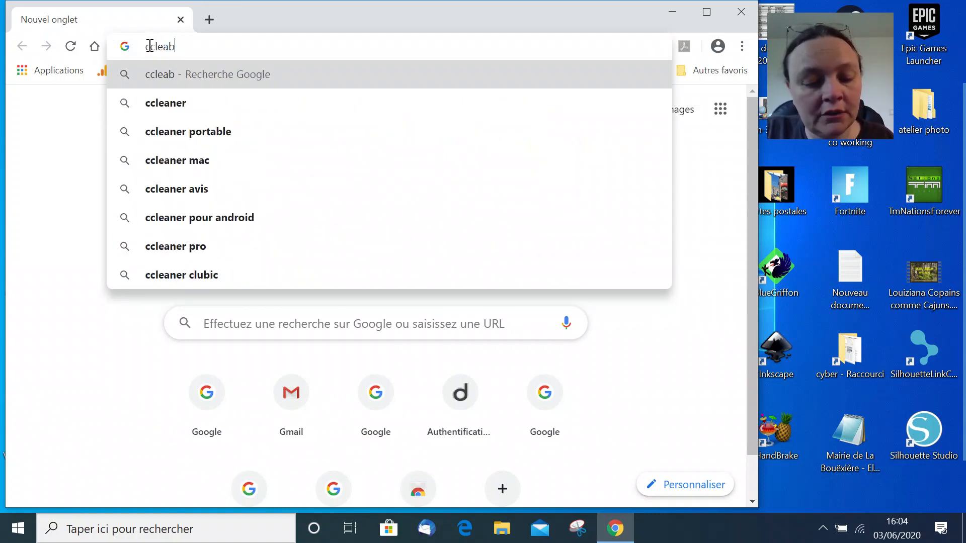
pyautogui.press('BackSpace')
pyautogui.write('ner')
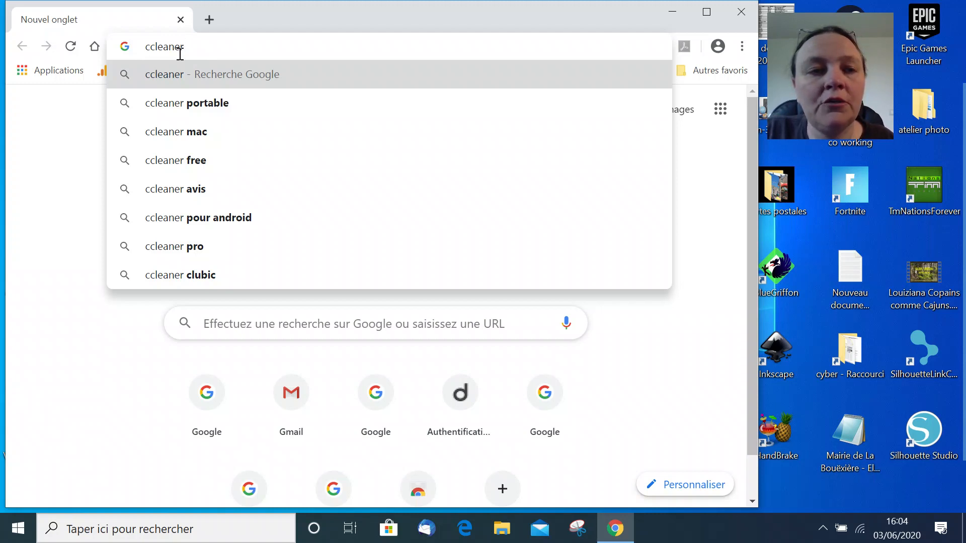
pyautogui.click(157, 85)
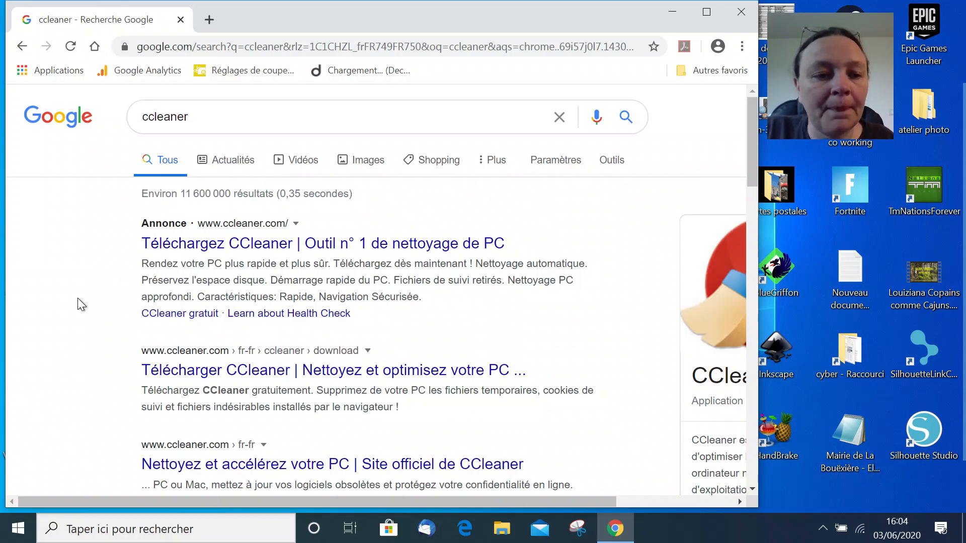
# Open the official ccleaner.com download page, "Télécharger CCleaner | Nettoyez et optimisez votre PC", from the search results.
pyautogui.scroll(-5, 77, 298)
pyautogui.scroll(-5, 77, 298)
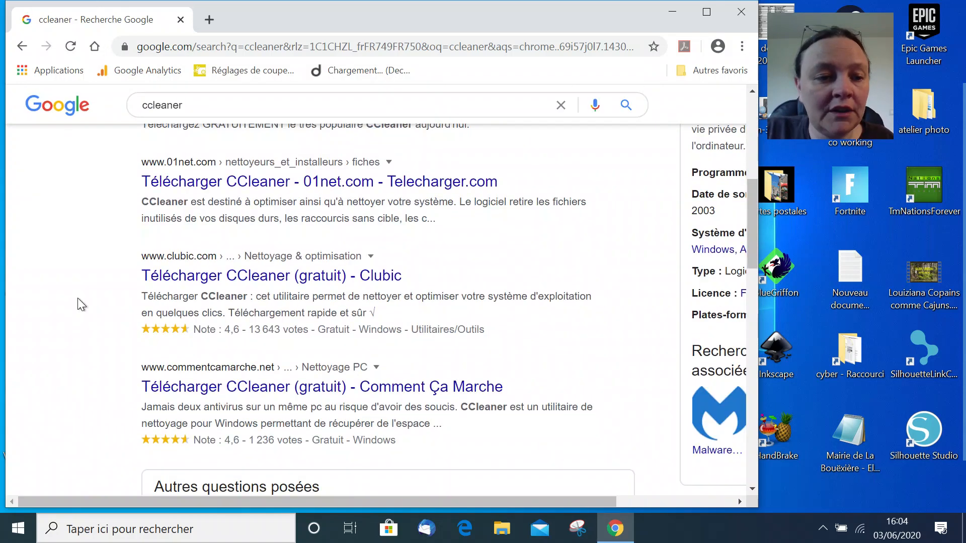
pyautogui.scroll(3, 78, 298)
pyautogui.scroll(5, 78, 298)
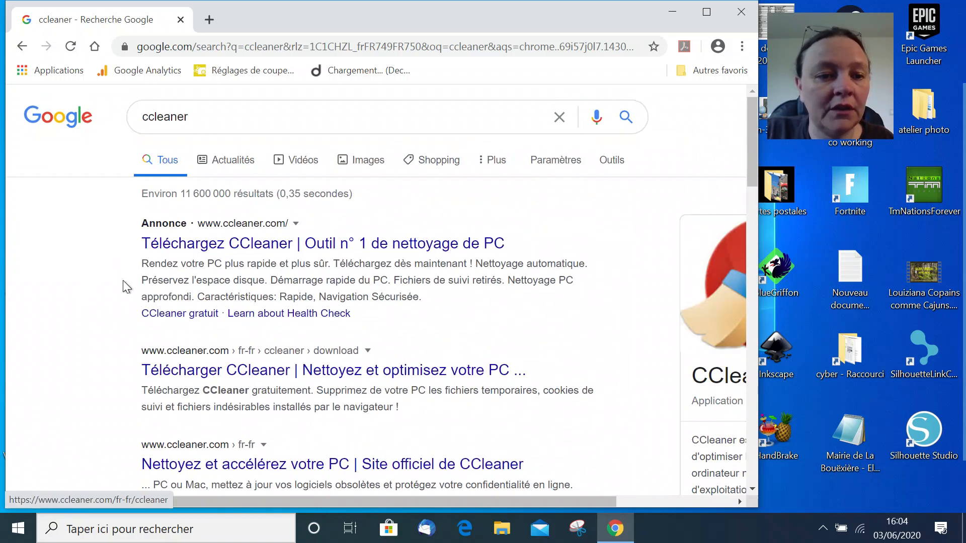
pyautogui.scroll(-1, 108, 347)
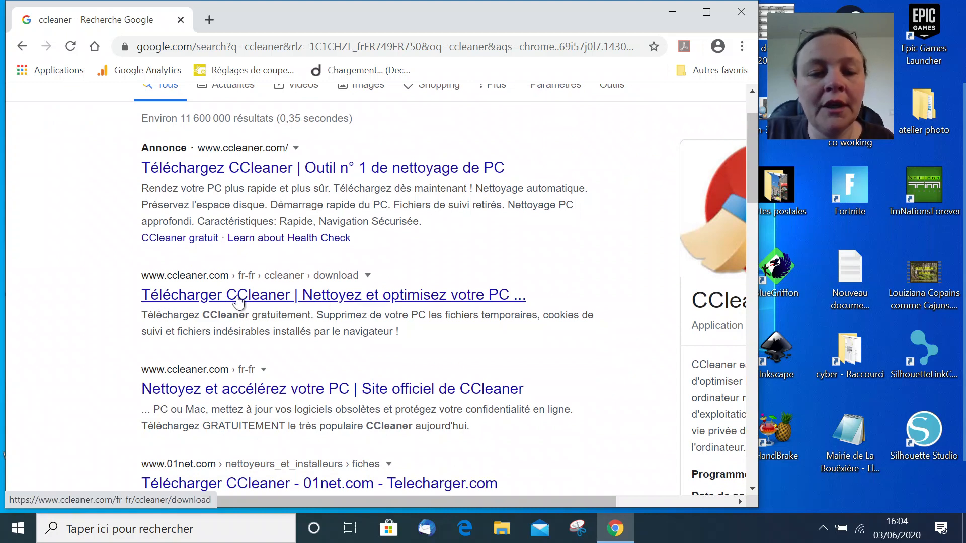
pyautogui.moveTo(93, 259)
pyautogui.mouseDown()
pyautogui.moveTo(97, 273)
pyautogui.moveTo(523, 359)
pyautogui.moveTo(621, 359)
pyautogui.mouseUp()
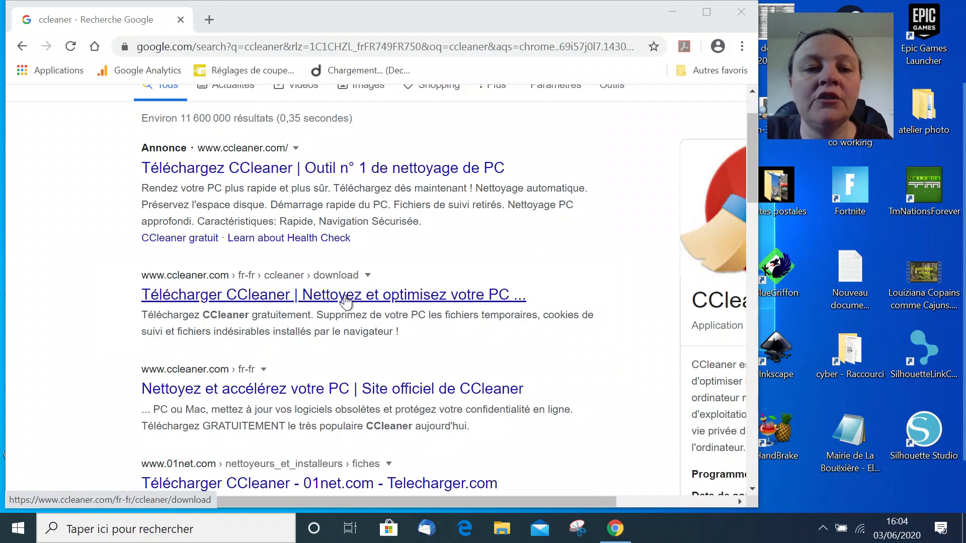
pyautogui.click(285, 297)
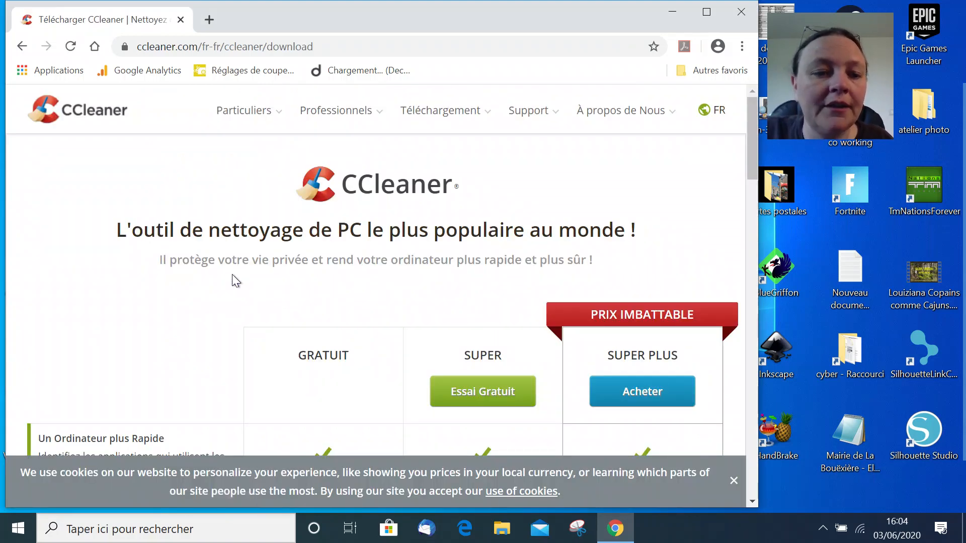
# Examine the comparison table of the Gratuit, Super and Super Plus editions, from the feature rows down to the prices.
pyautogui.scroll(-1, 232, 275)
pyautogui.scroll(-1, 232, 275)
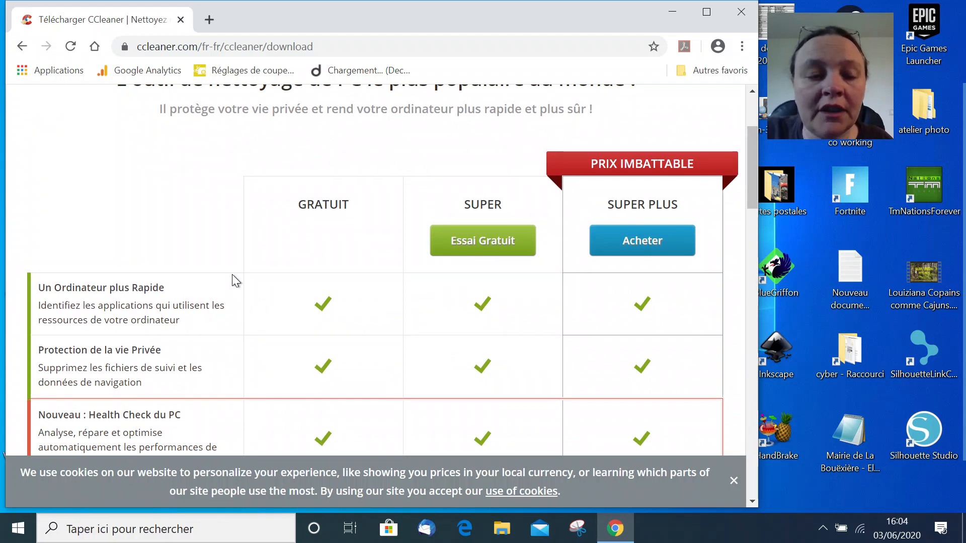
pyautogui.scroll(-1, 232, 273)
pyautogui.scroll(2, 231, 274)
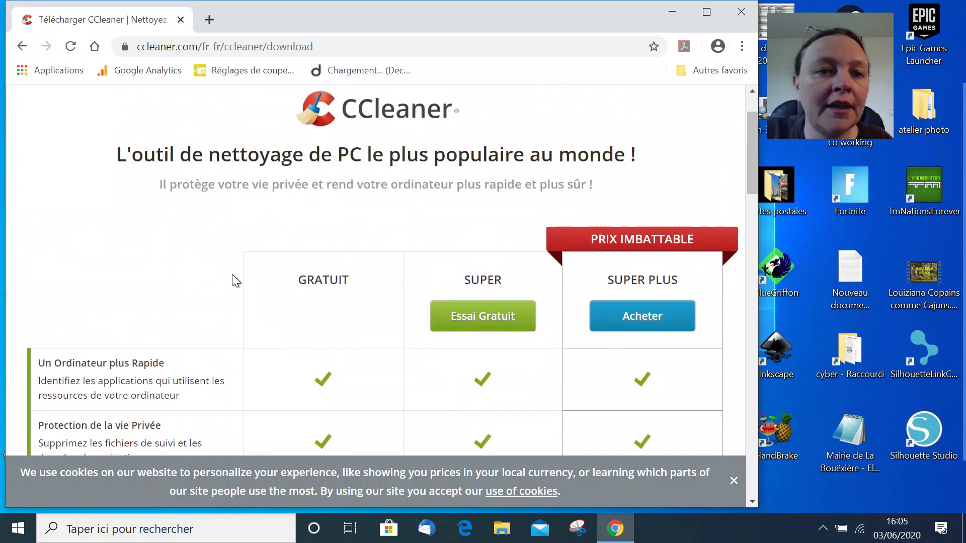
pyautogui.scroll(-2, 233, 276)
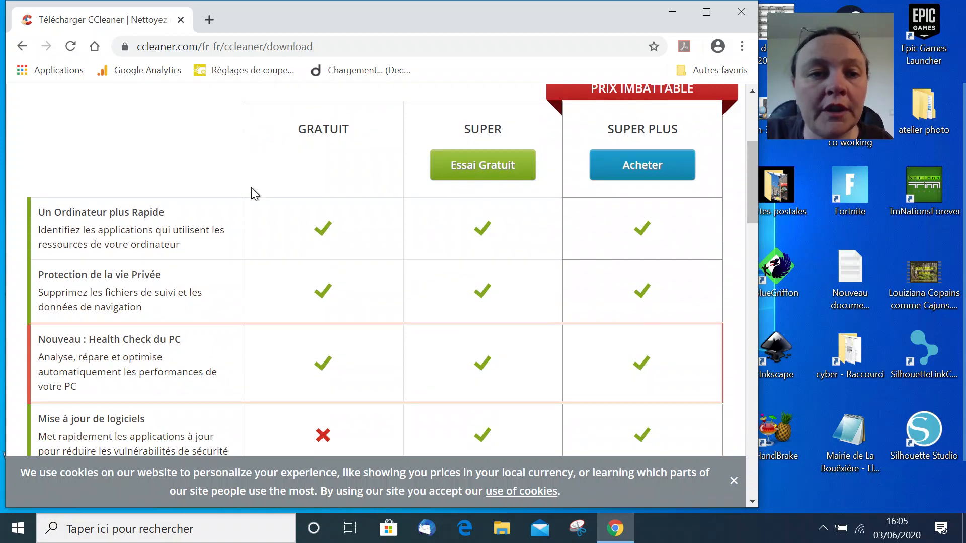
pyautogui.moveTo(273, 113)
pyautogui.mouseDown()
pyautogui.moveTo(314, 145)
pyautogui.moveTo(697, 143)
pyautogui.mouseUp()
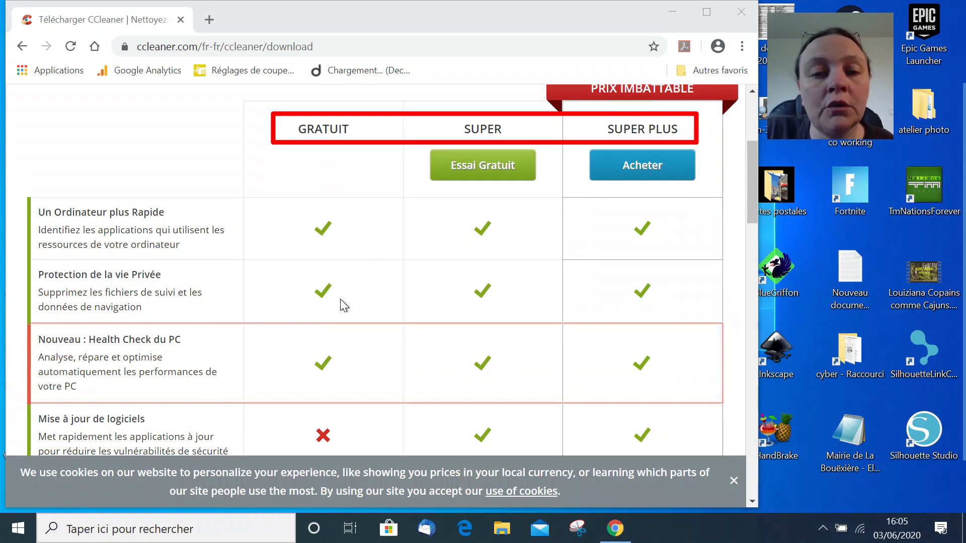
pyautogui.scroll(-3, 342, 296)
pyautogui.scroll(-3, 344, 297)
pyautogui.scroll(6, 344, 297)
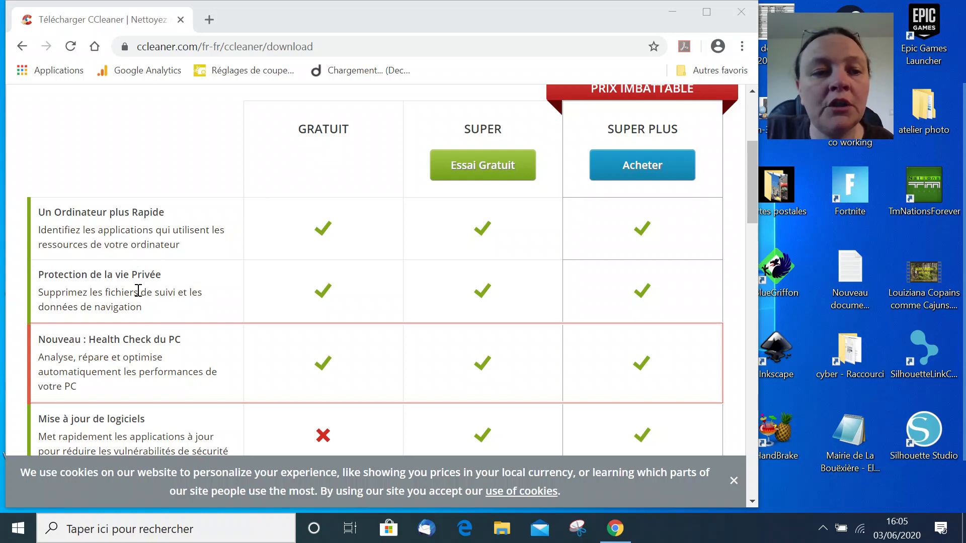
pyautogui.scroll(-3, 141, 288)
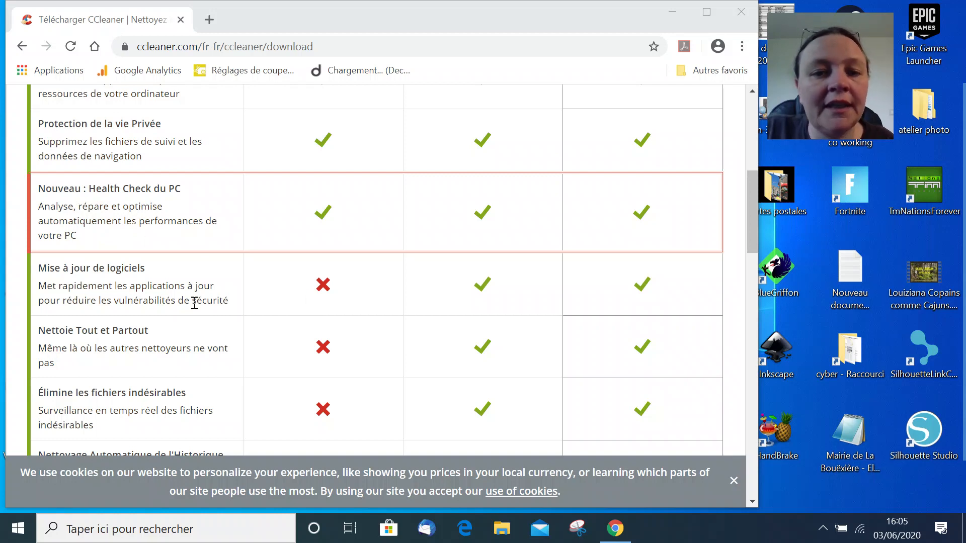
pyautogui.scroll(-3, 194, 304)
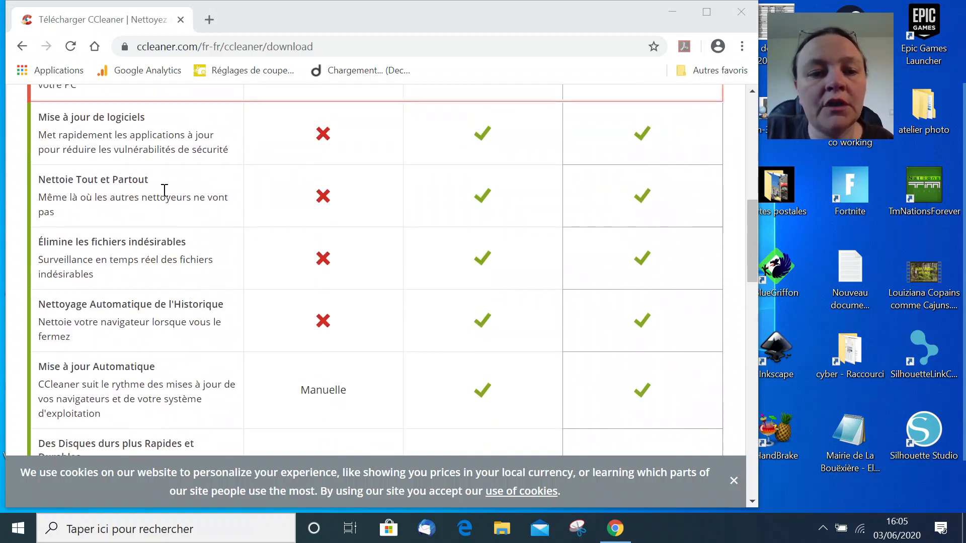
pyautogui.scroll(-3, 181, 282)
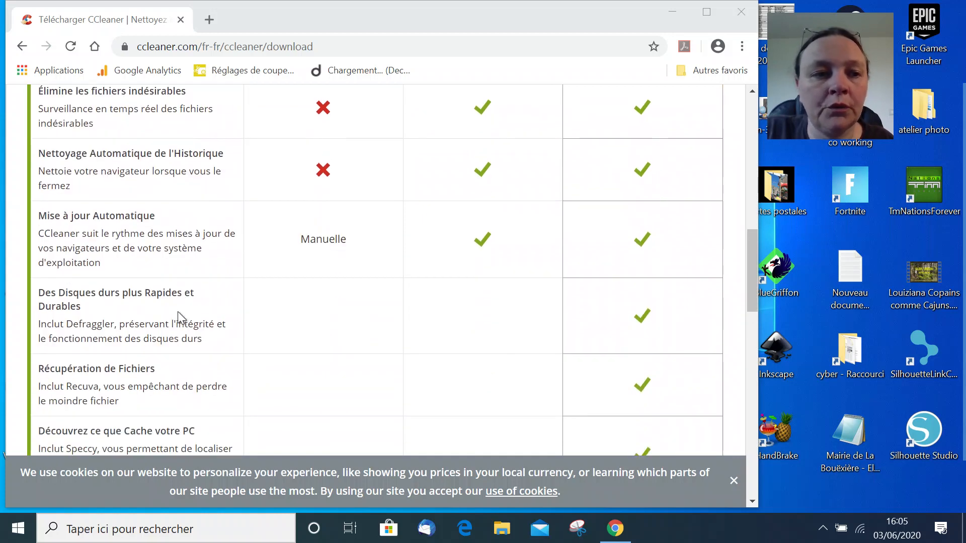
pyautogui.scroll(-3, 179, 314)
pyautogui.scroll(-2, 178, 311)
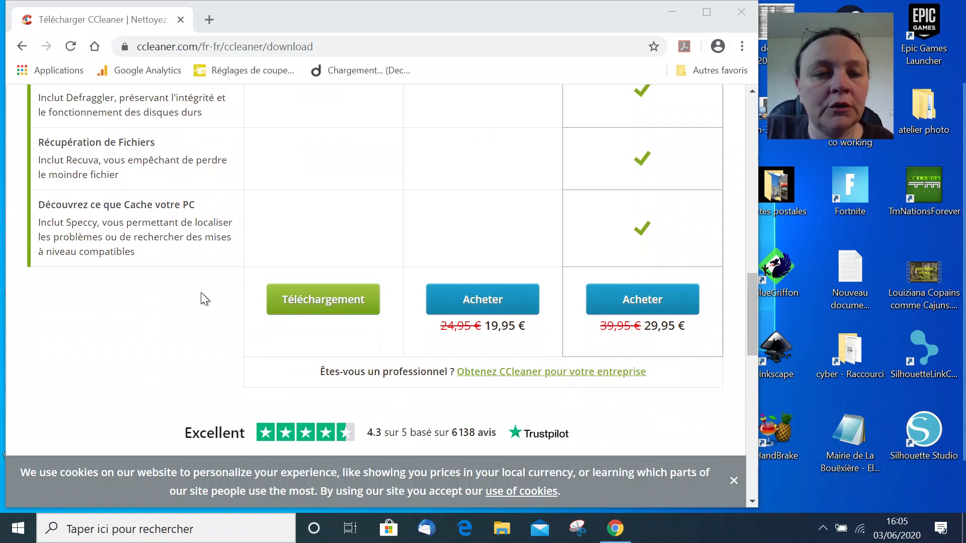
pyautogui.scroll(6, 200, 293)
pyautogui.scroll(-6, 209, 289)
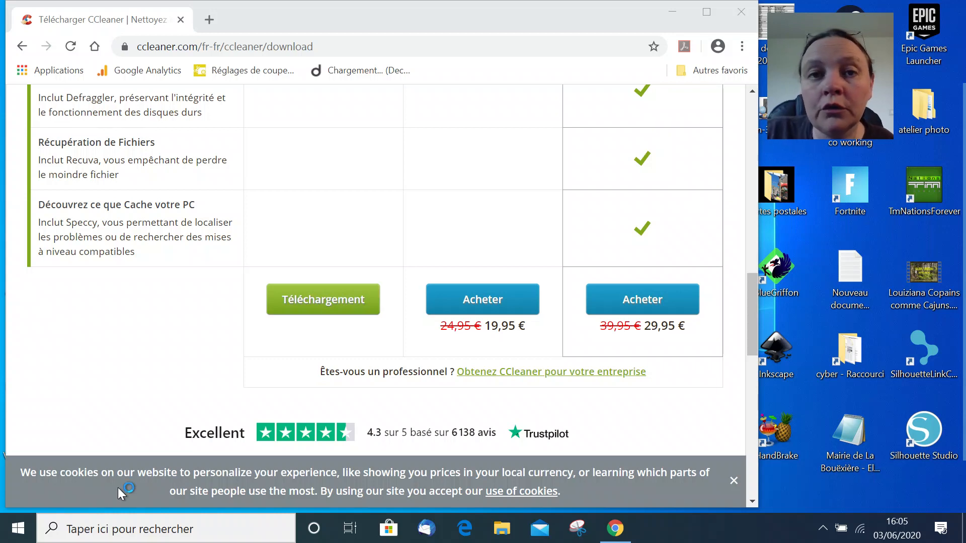
# Download the free edition of CCleaner and run the downloaded installer ccsetup567.exe.
pyautogui.click(313, 302)
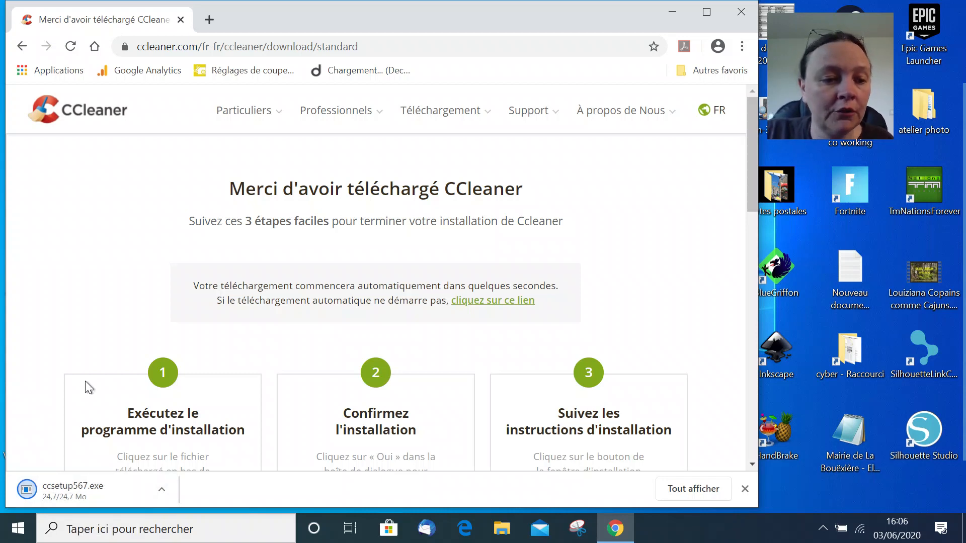
pyautogui.moveTo(3, 458)
pyautogui.mouseDown()
pyautogui.moveTo(121, 518)
pyautogui.moveTo(184, 512)
pyautogui.mouseUp()
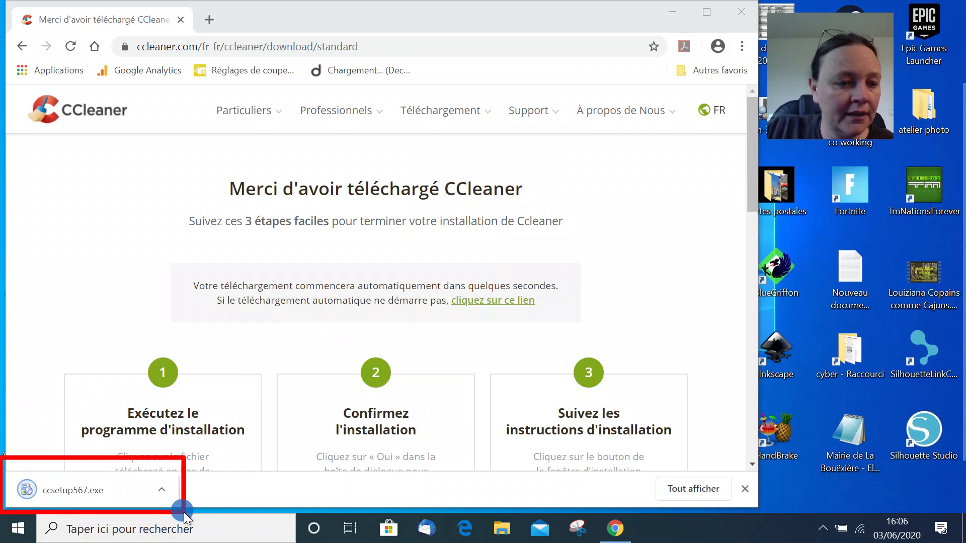
pyautogui.click(80, 491)
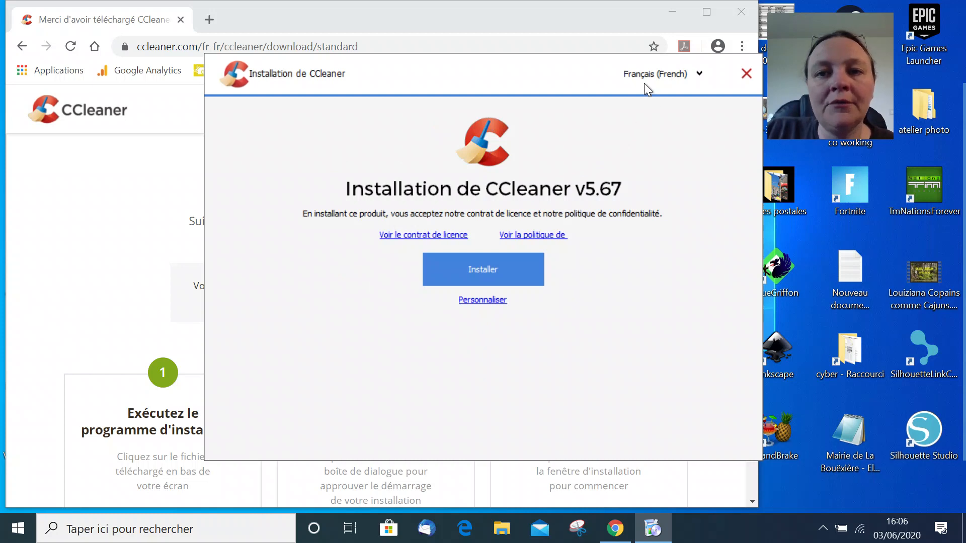
# Install CCleaner v5.67 in French without customizing the setup, and decline the CCleaner Browser offer.
pyautogui.moveTo(606, 60); pyautogui.dragTo(549, 66)
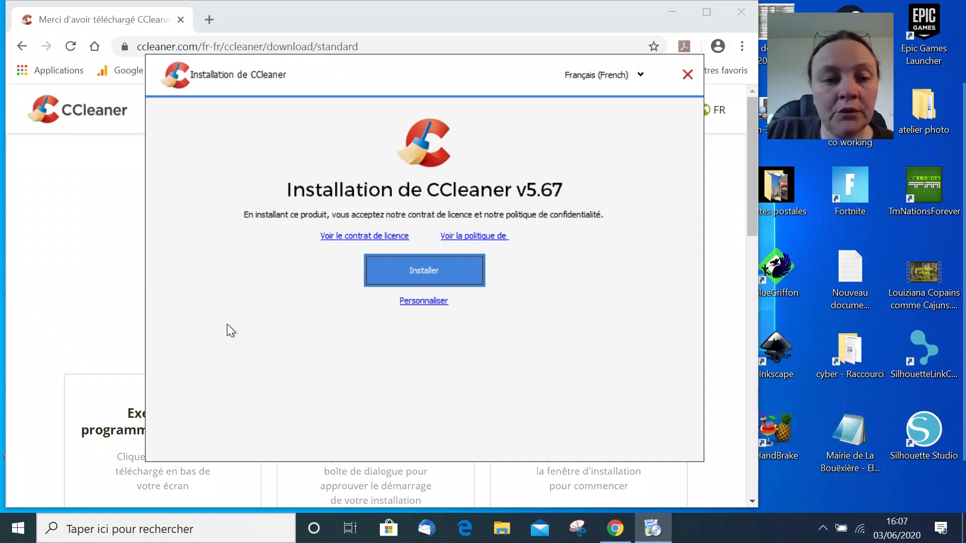
pyautogui.click(395, 276)
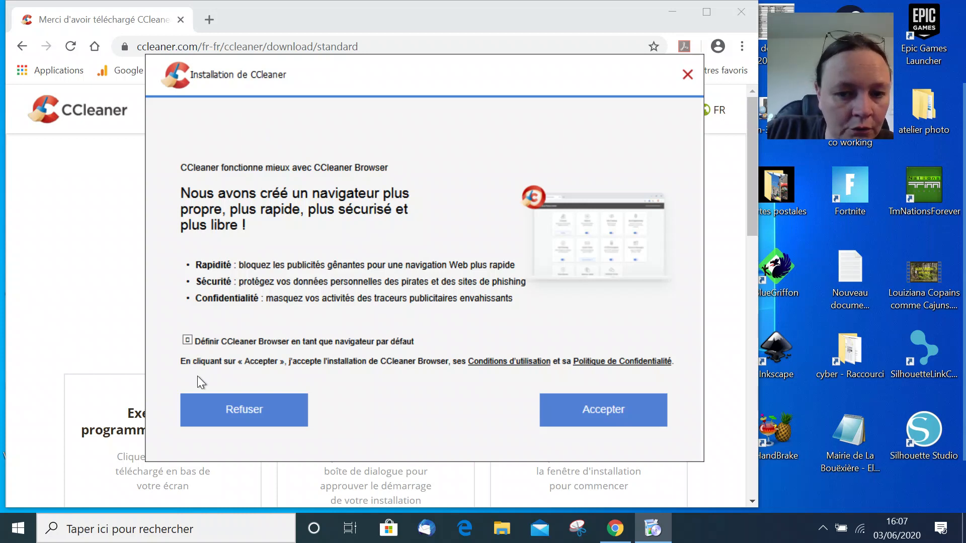
pyautogui.click(245, 414)
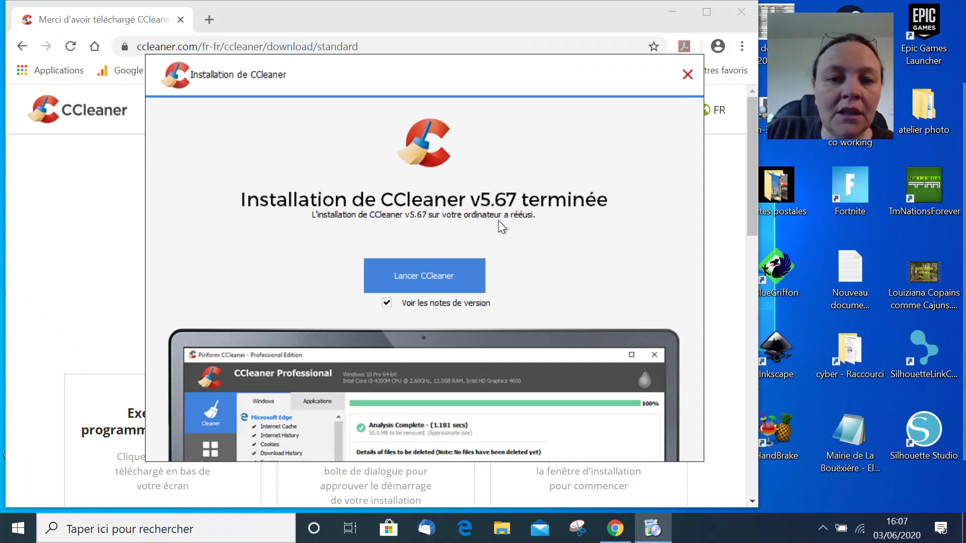
# Launch CCleaner with "Voir les notes de version" turned off, and close the leftover Chrome window.
pyautogui.click(387, 302)
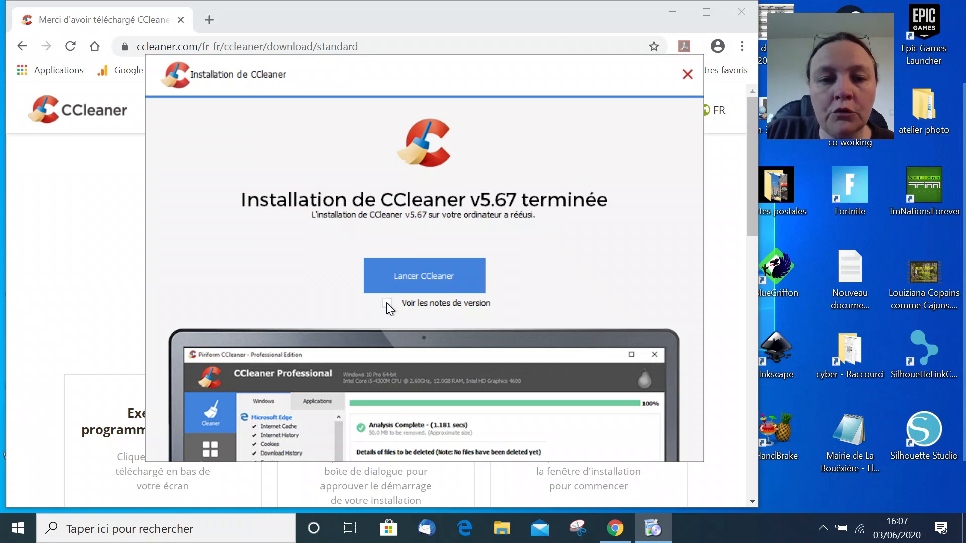
pyautogui.click(415, 276)
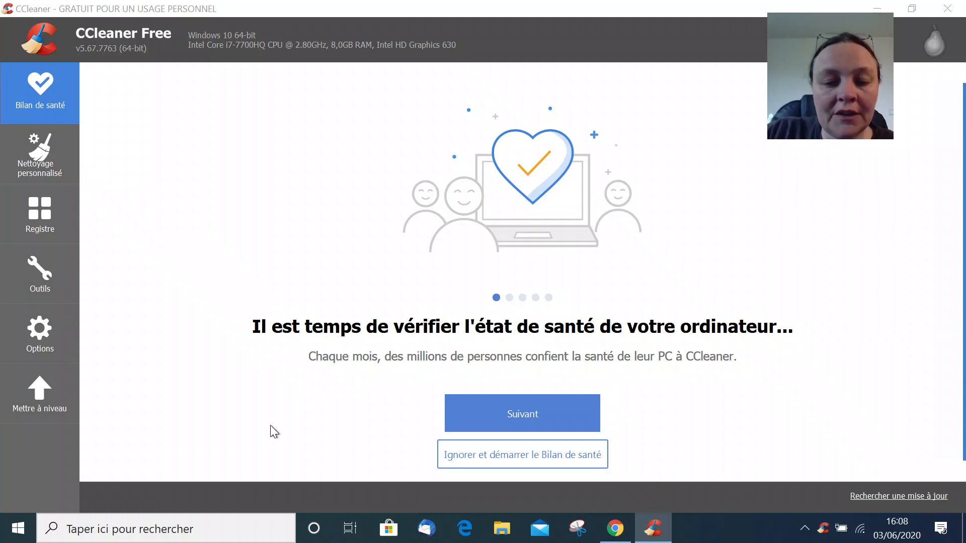
pyautogui.click(626, 536)
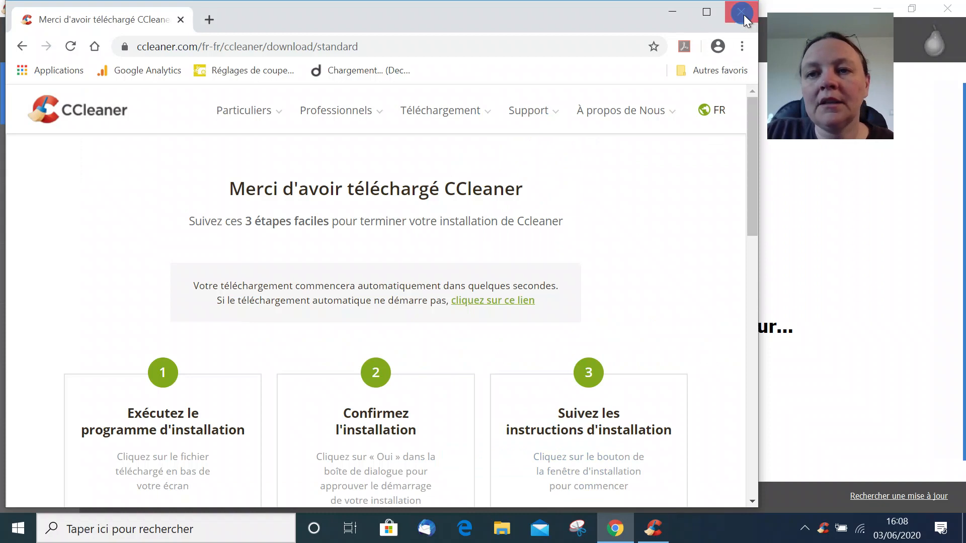
pyautogui.click(744, 20)
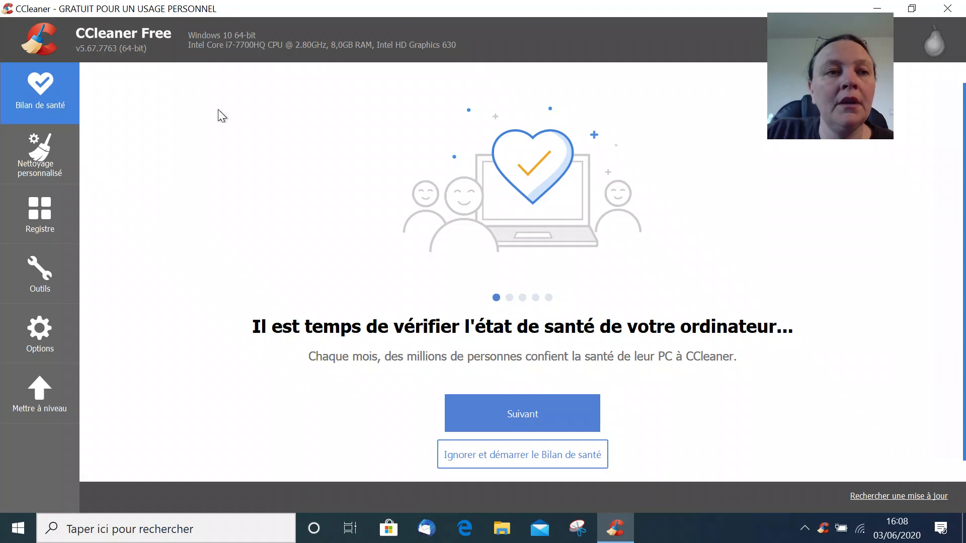
# Go through the Bilan de santé introduction pages and start the computer's health analysis.
pyautogui.click(501, 413)
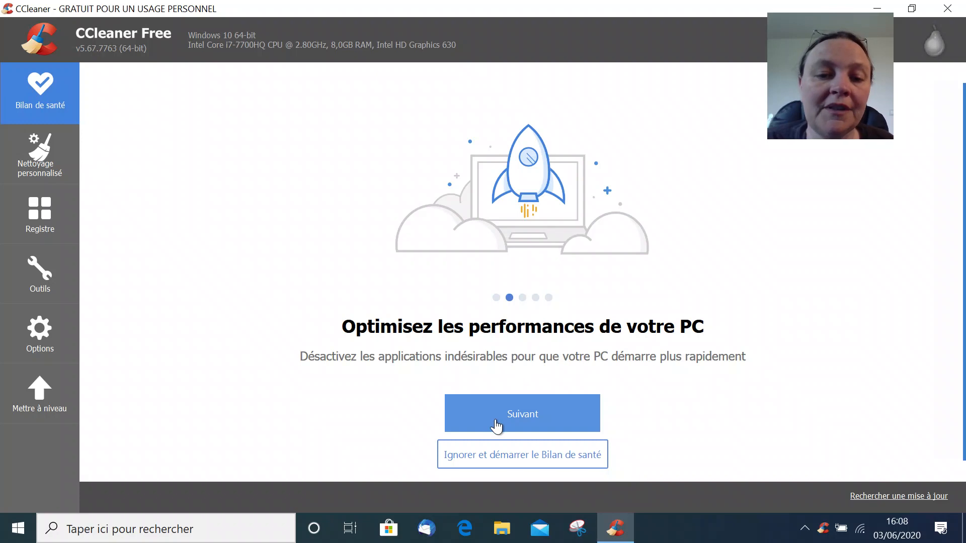
pyautogui.click(496, 415)
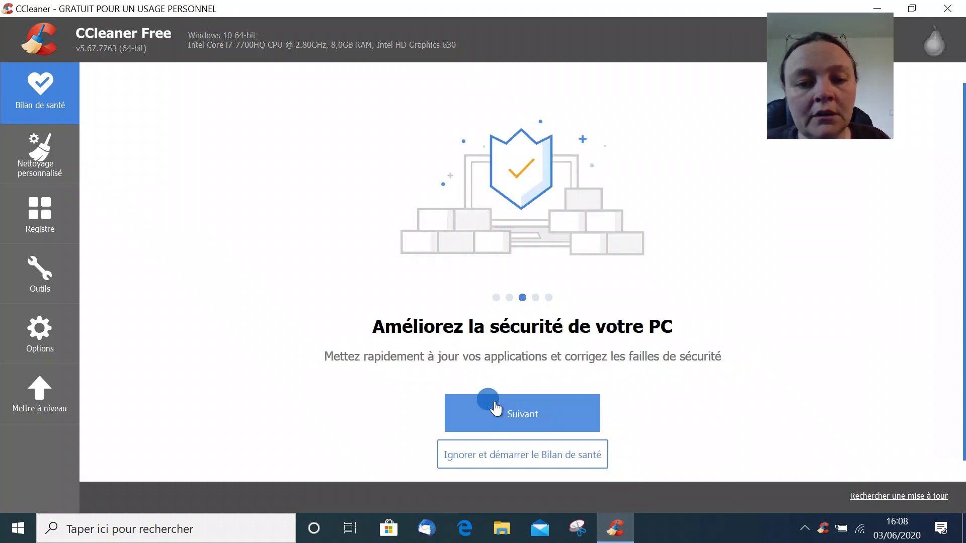
pyautogui.click(494, 410)
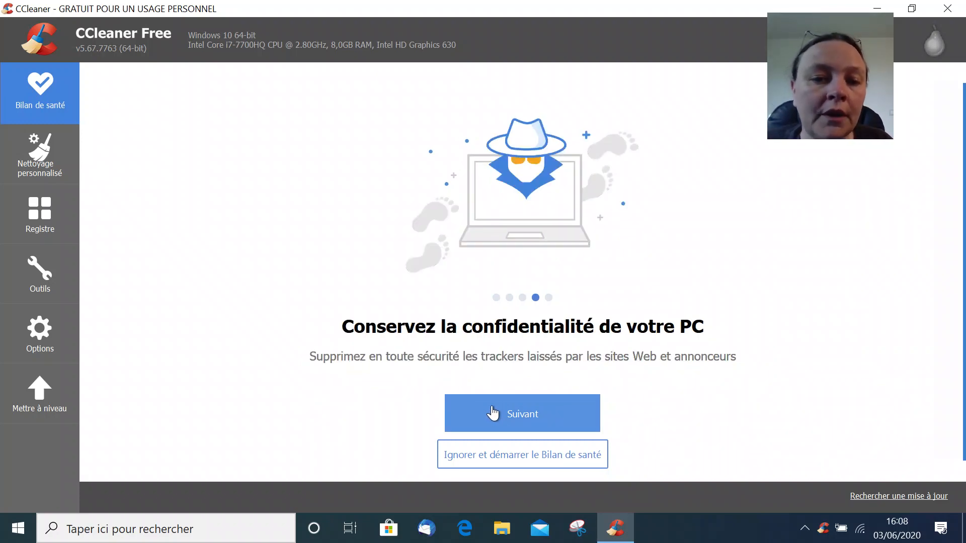
pyautogui.click(492, 413)
pyautogui.click(482, 425)
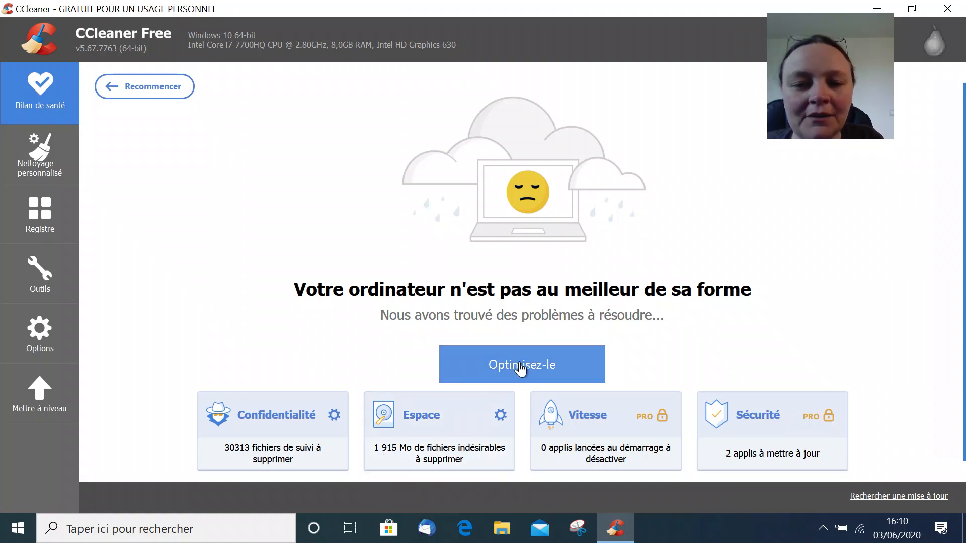
# Optimize the PC by applying the Bilan de santé fixes for Confidentialité and Espace, and close CCleaner when they are complete.
pyautogui.click(520, 370)
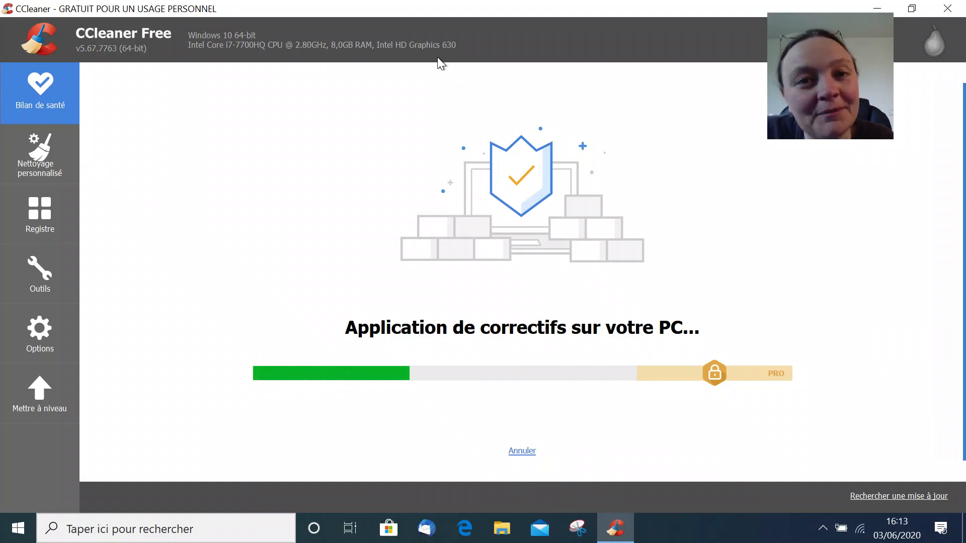
pyautogui.moveTo(958, 236)
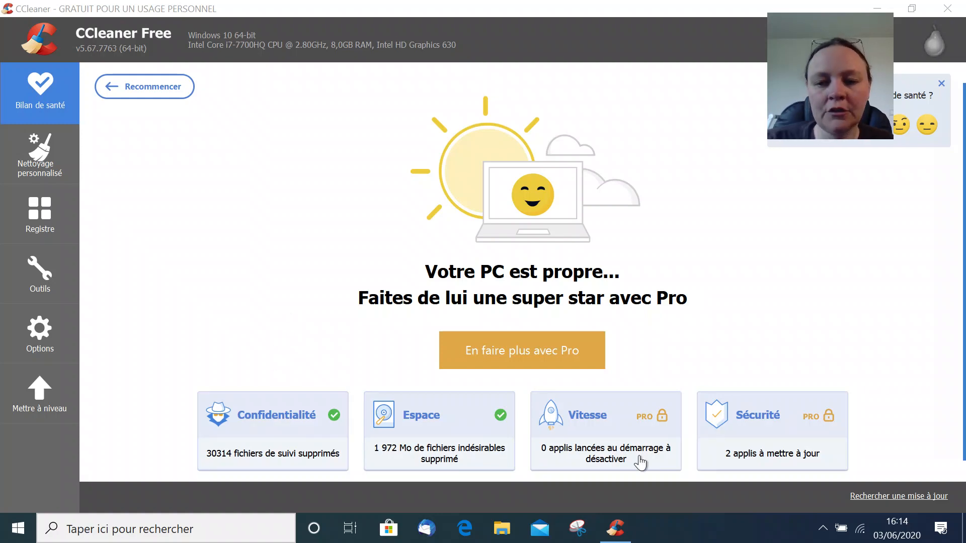
pyautogui.moveTo(190, 390)
pyautogui.mouseDown()
pyautogui.moveTo(322, 480)
pyautogui.moveTo(910, 490)
pyautogui.moveTo(890, 476)
pyautogui.moveTo(888, 485)
pyautogui.mouseUp()
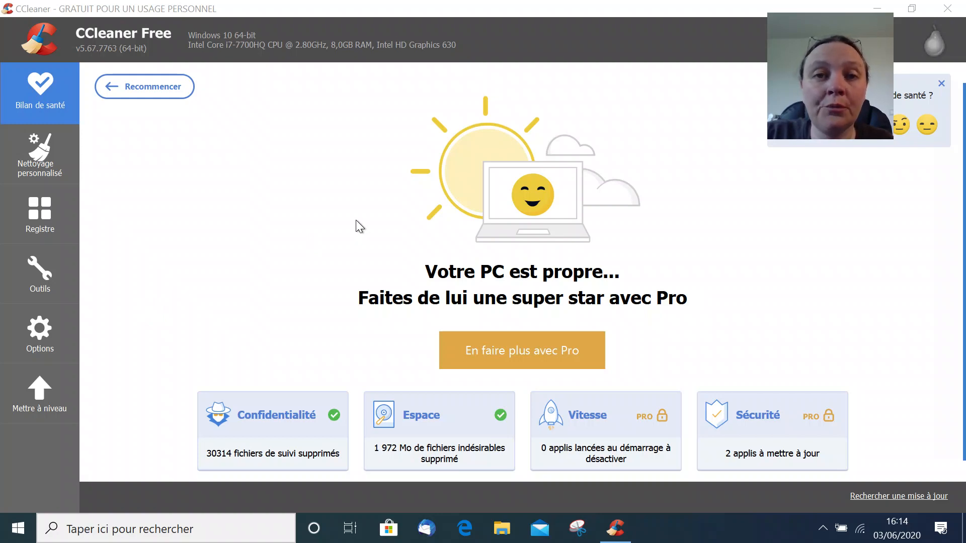
pyautogui.click(948, 9)
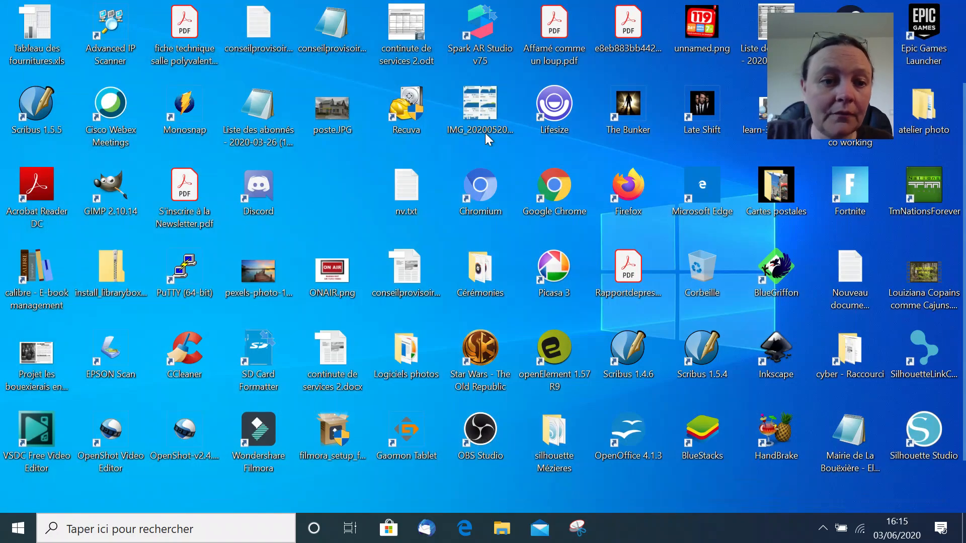
pyautogui.click(151, 337)
pyautogui.click(216, 394)
pyautogui.moveTo(150, 315)
pyautogui.mouseDown()
pyautogui.moveTo(180, 382)
pyautogui.moveTo(224, 391)
pyautogui.mouseUp()
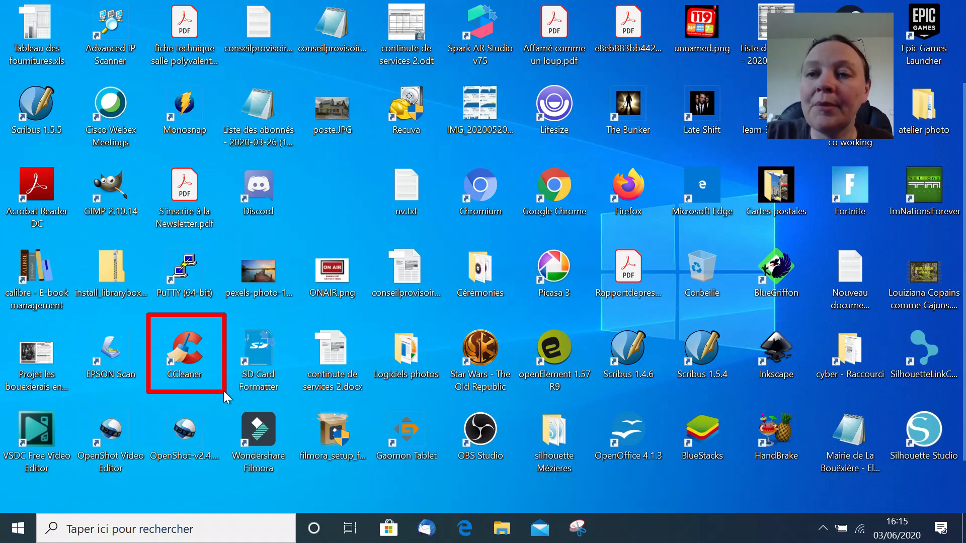
# Locate the CCleaner program entry inside its folder in the Windows list of installed apps, and return to the desktop.
pyautogui.click(15, 534)
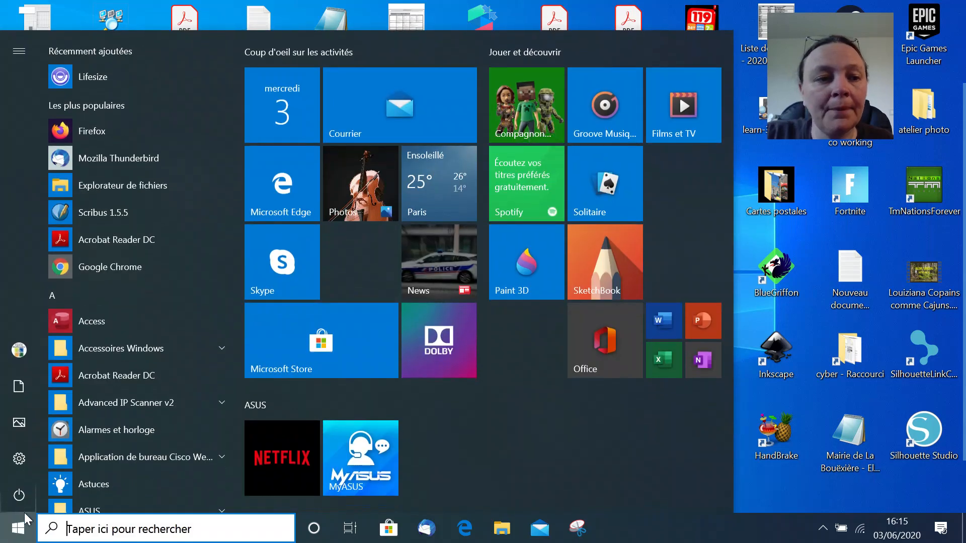
pyautogui.scroll(-1, 88, 261)
pyautogui.scroll(-10, 87, 260)
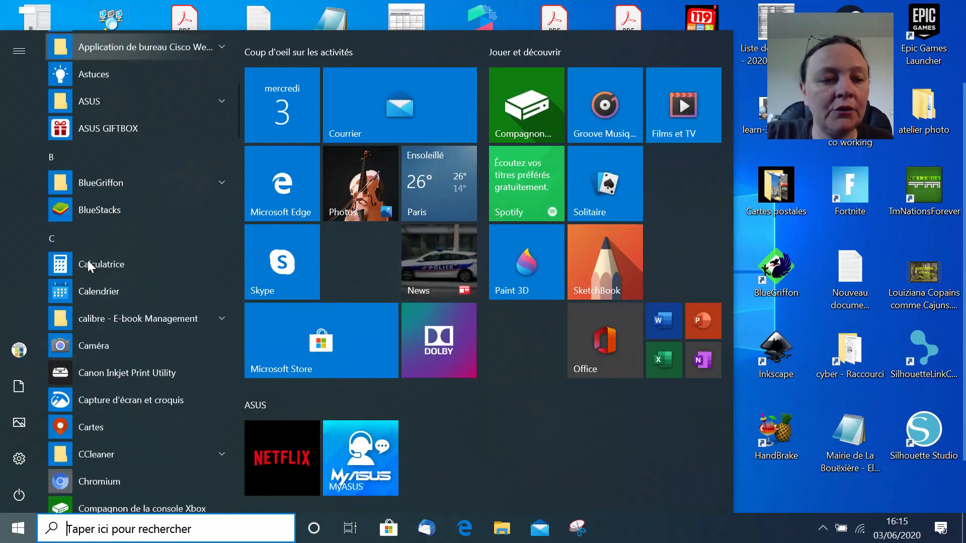
pyautogui.scroll(-1, 88, 261)
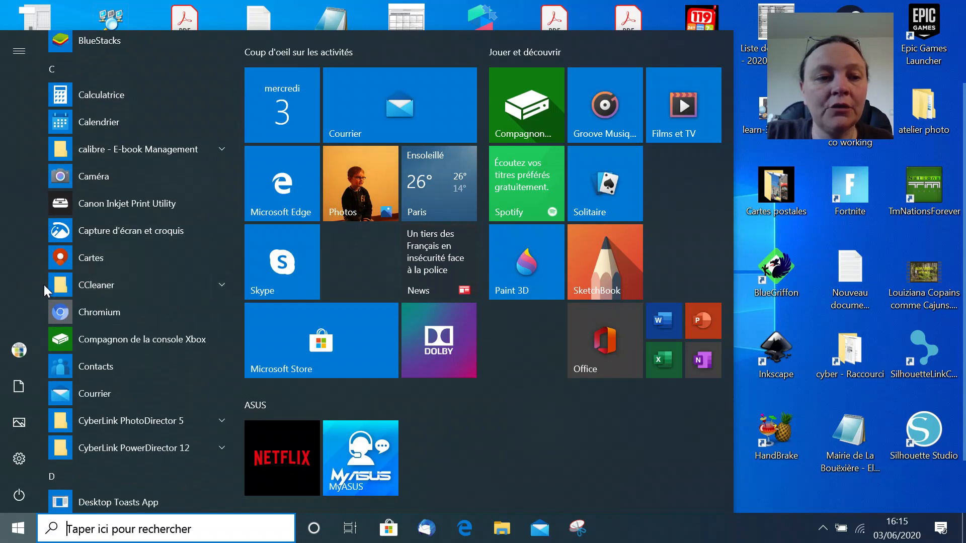
pyautogui.click(81, 288)
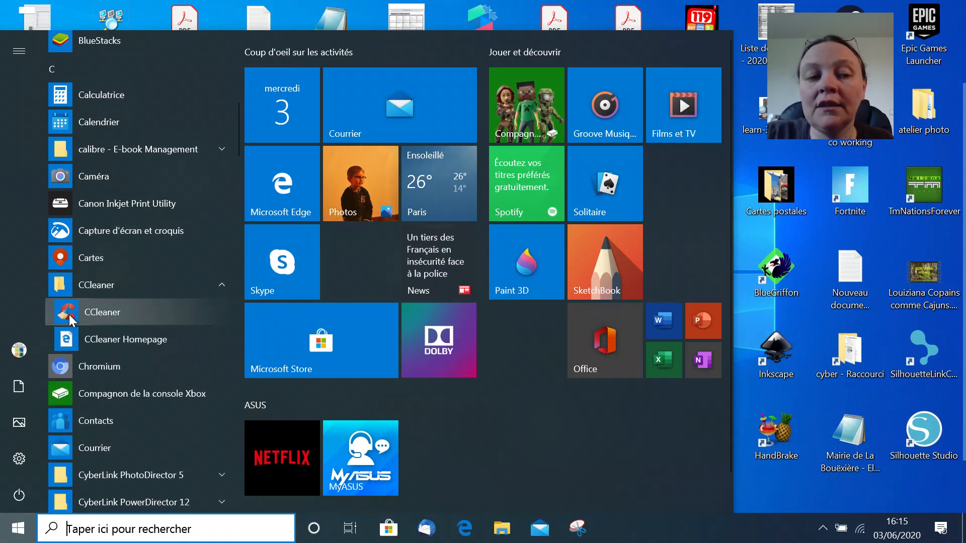
pyautogui.click(771, 484)
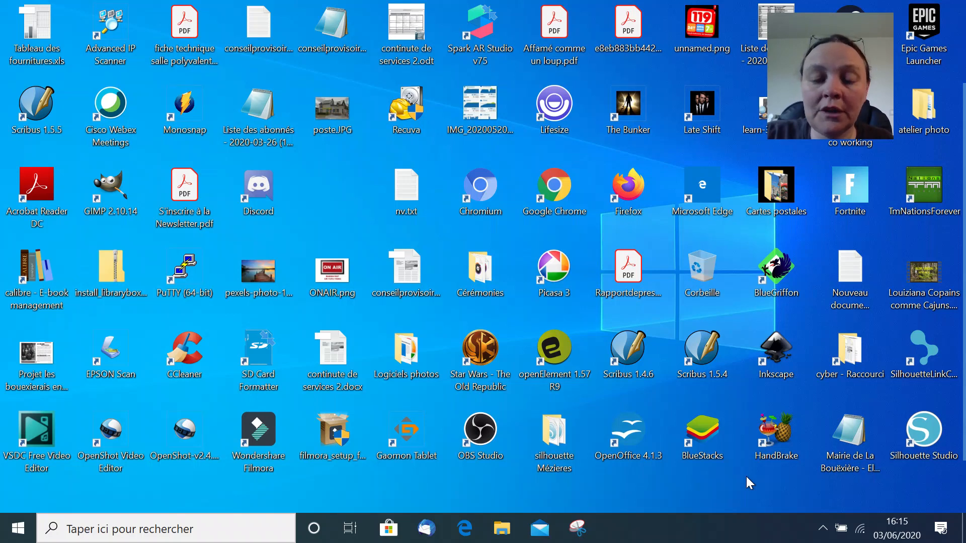
pyautogui.moveTo(962, 222)
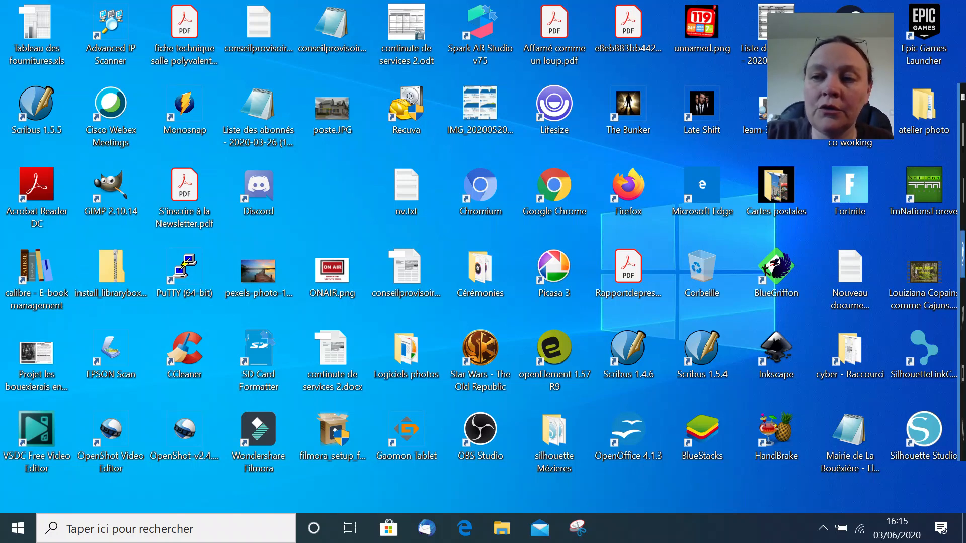